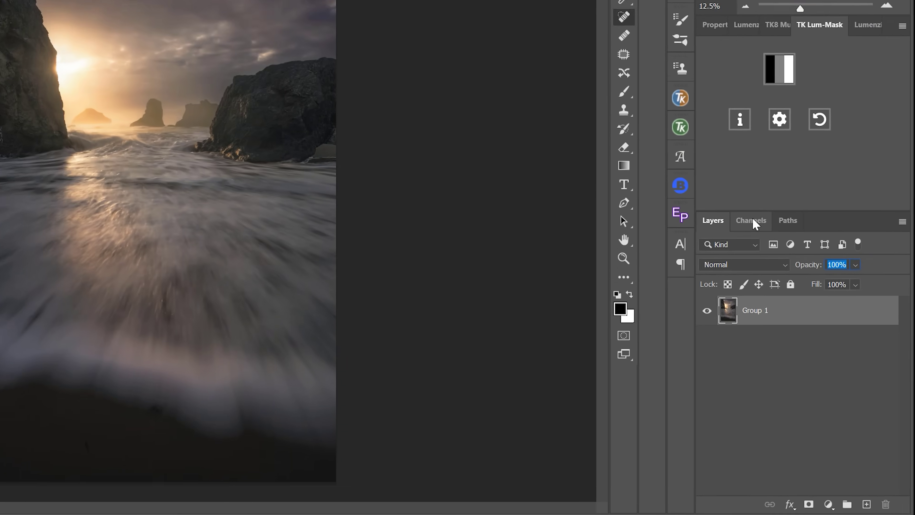
Save the RGB luminosity selection as an alpha channel and view the Alpha 1 and Alpha 2 masks.
click(791, 292)
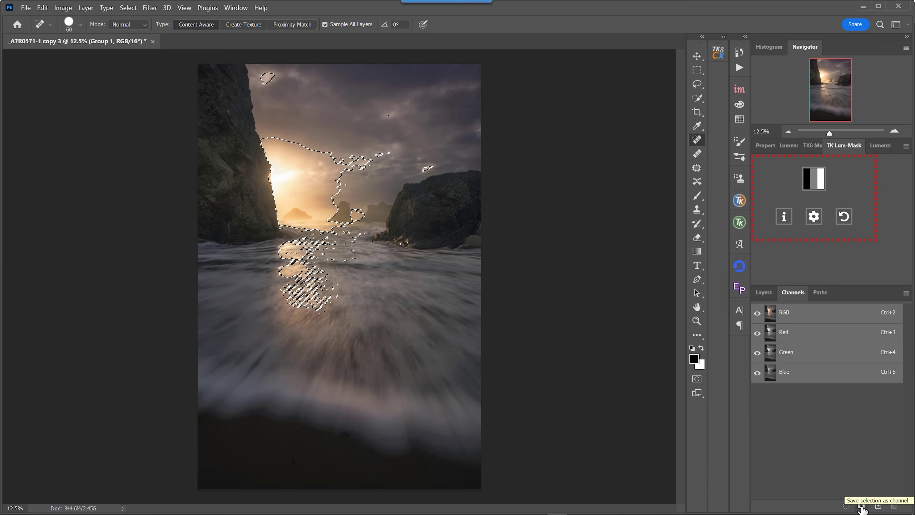
click(861, 506)
click(770, 396)
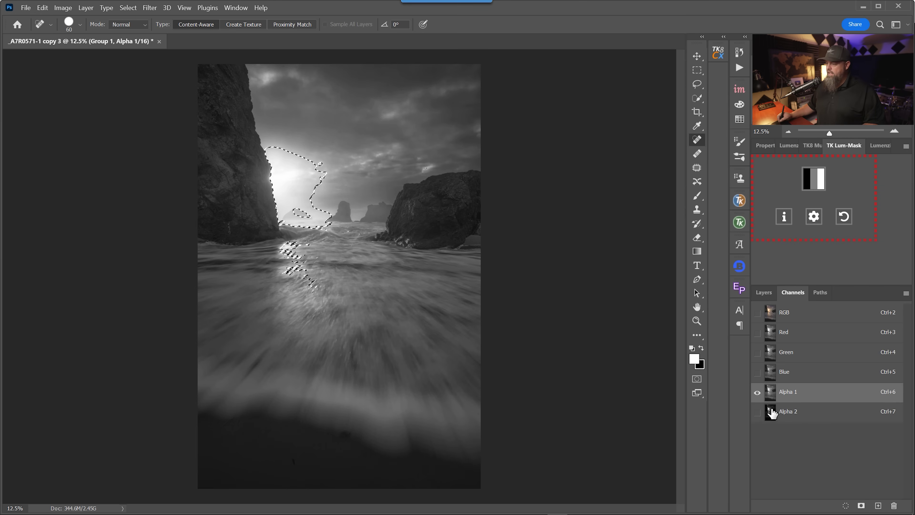
click(772, 413)
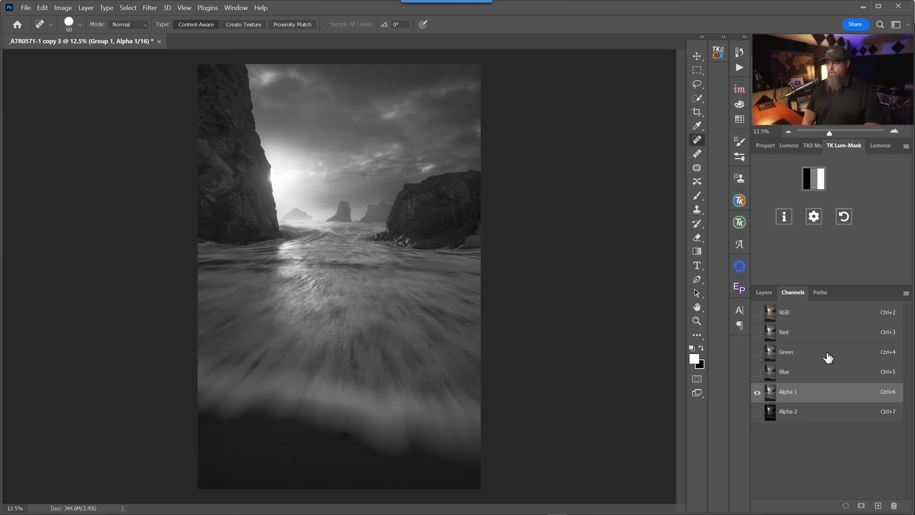
Invert the Alpha 1 channel and use it as the selection mask for a new Brightness/Contrast adjustment layer.
key(ctrl+i)
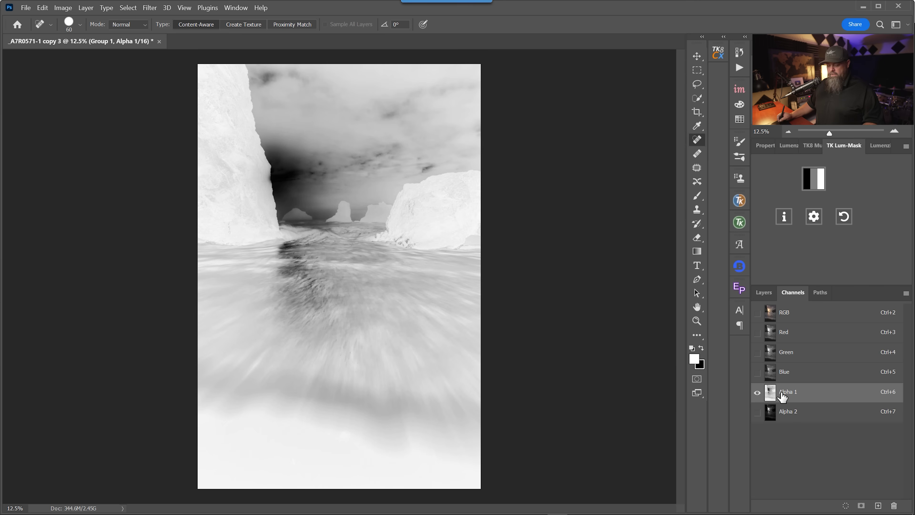
ctrl+click(774, 392)
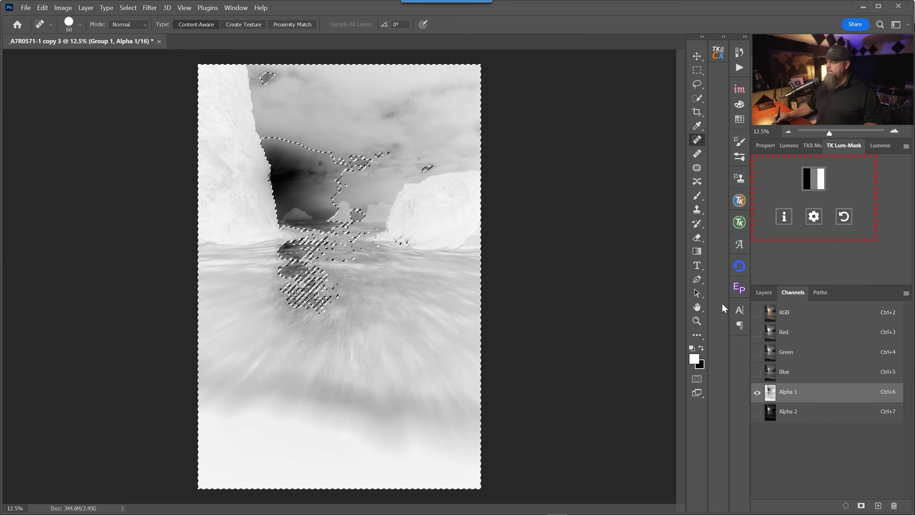
click(771, 293)
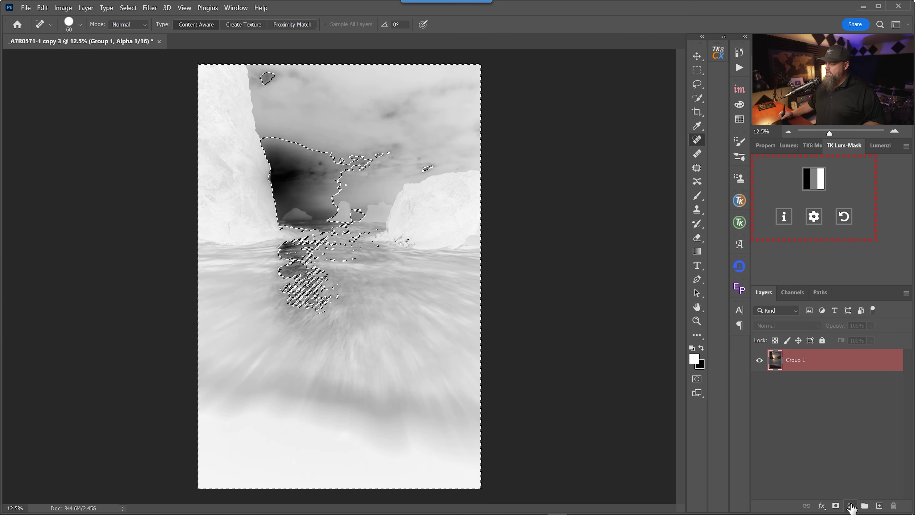
click(851, 506)
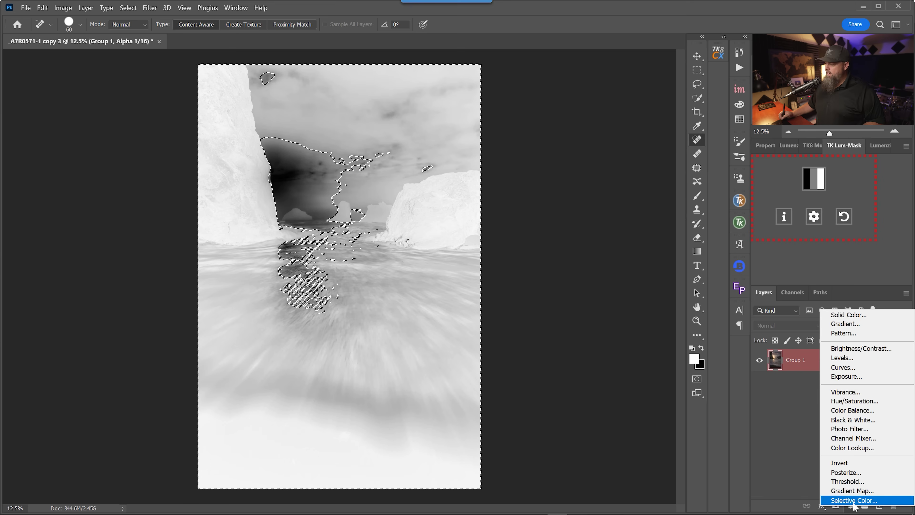
click(872, 348)
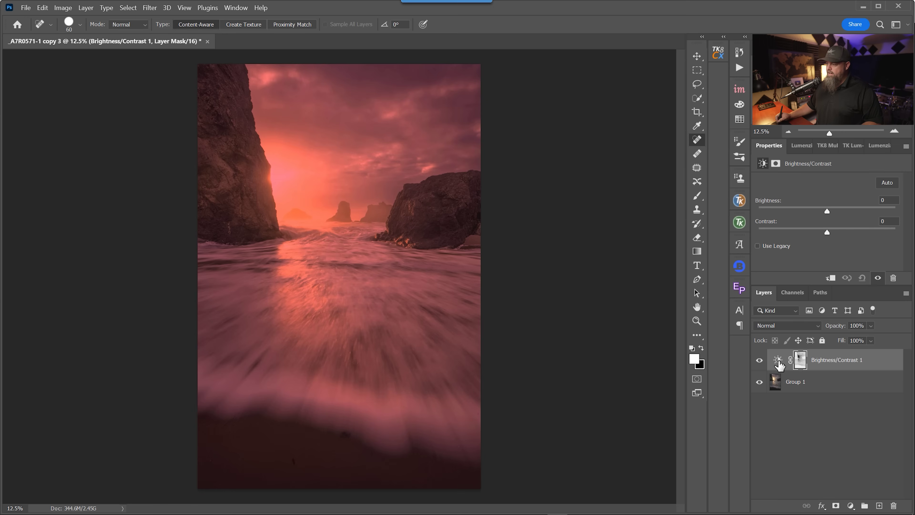
Set the adjustment layer's Brightness to 28 and Contrast to 13, checking its mask and comparing the image with the layer off.
click(801, 362)
click(778, 360)
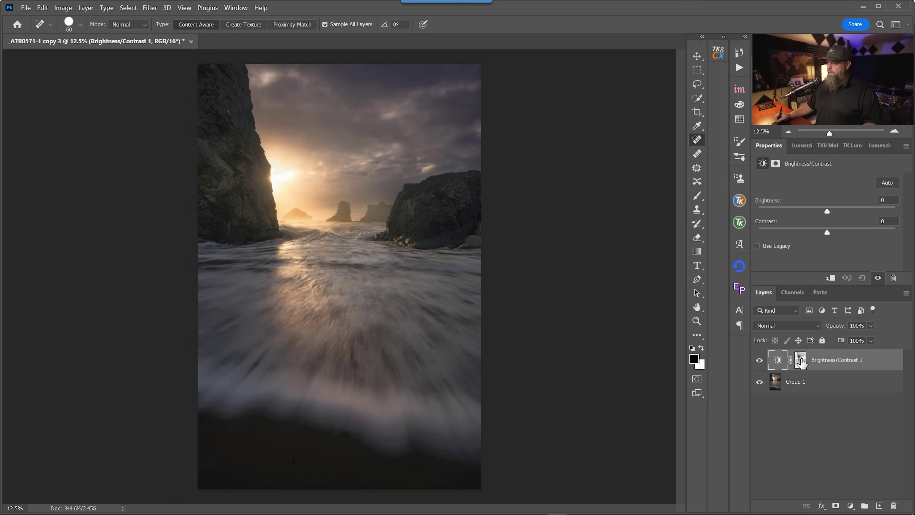
alt+click(801, 363)
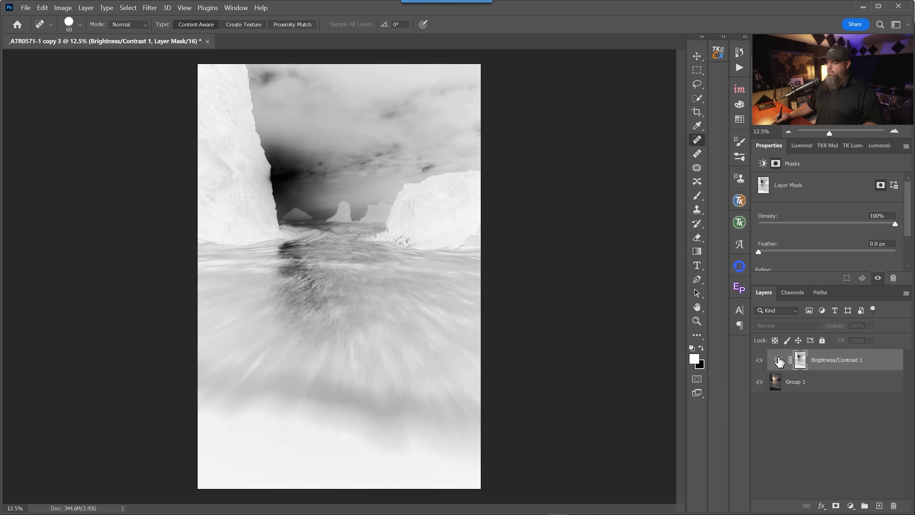
click(778, 360)
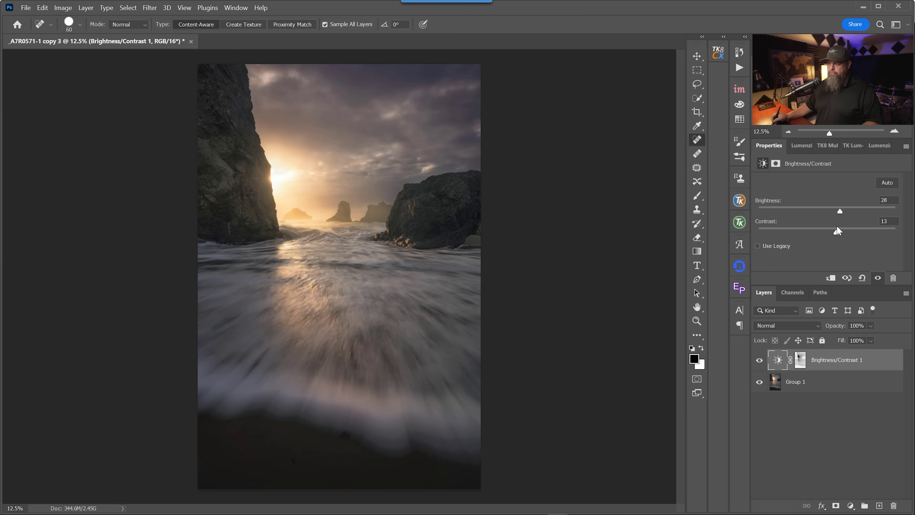
click(759, 359)
click(760, 359)
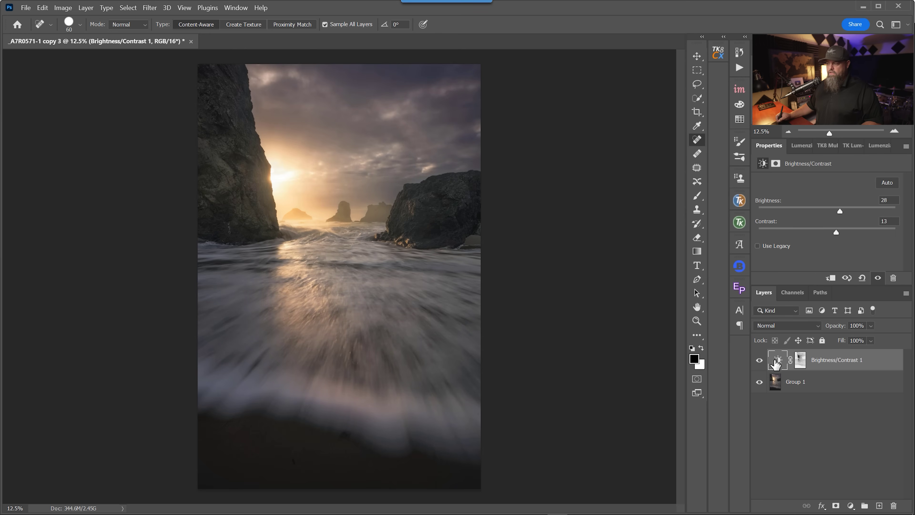
alt+click(801, 361)
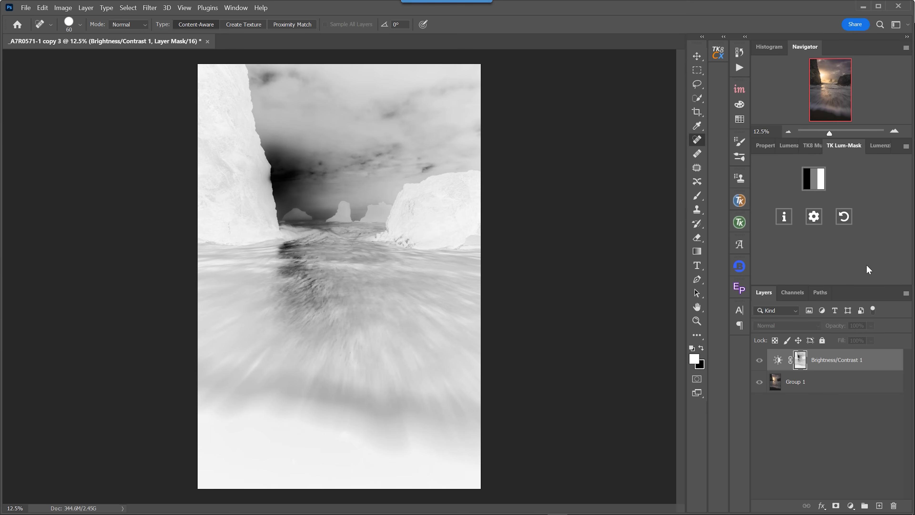
Resize the panel area and generate luminosity masks with TK Lum-Mask.
drag(750, 256, 786, 253)
drag(883, 284, 887, 234)
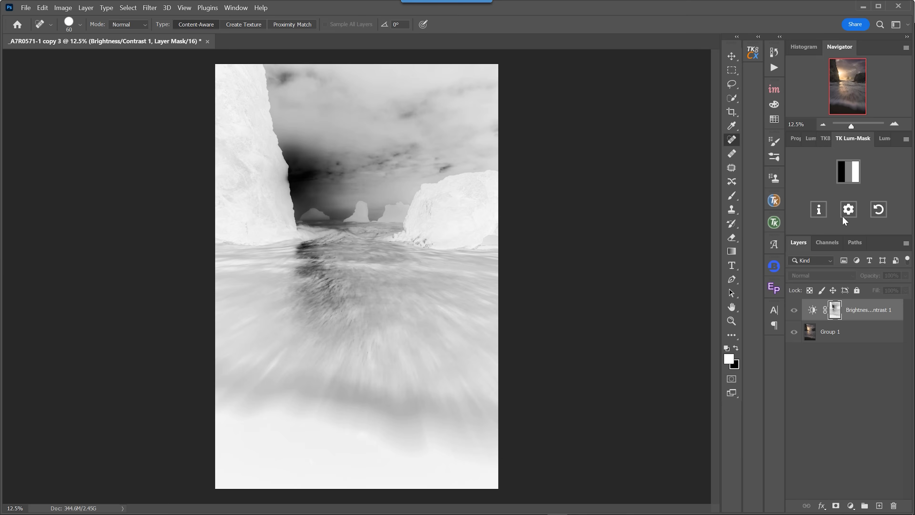
click(848, 172)
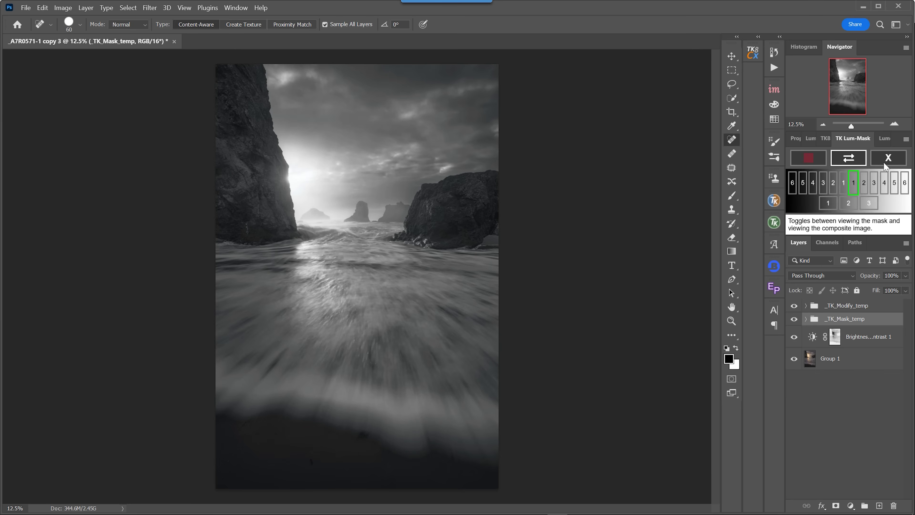
Preview the Lights 1 to 4 luminosity masks and the Darks 1, 3 and 4 masks.
click(864, 183)
click(873, 183)
click(884, 182)
click(863, 183)
click(853, 182)
click(843, 182)
click(822, 183)
click(813, 183)
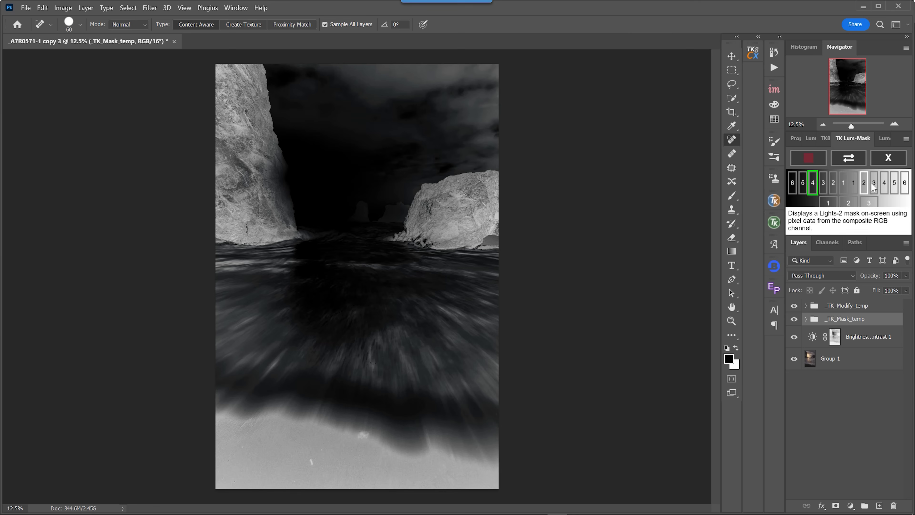
Add a Levels adjustment layer masked by Darks-1, with the midtone input at 0.91 and the white input at 208.
click(843, 184)
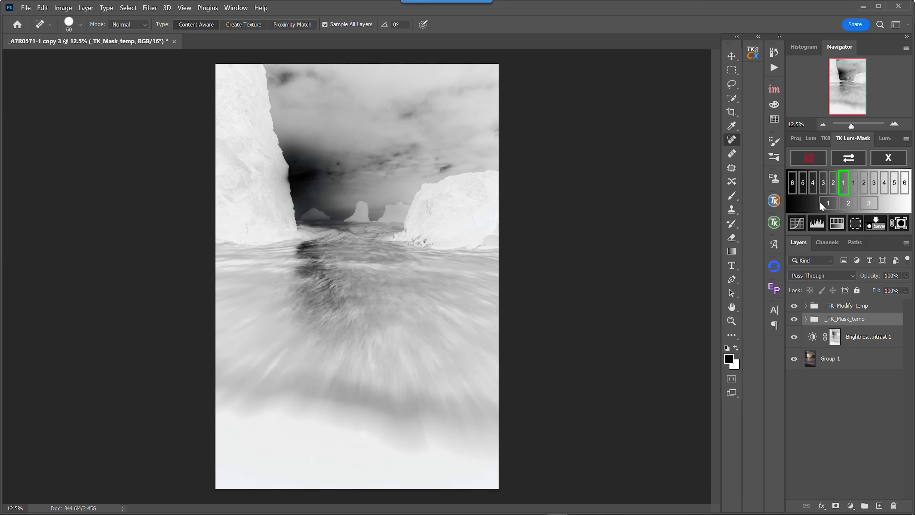
click(818, 224)
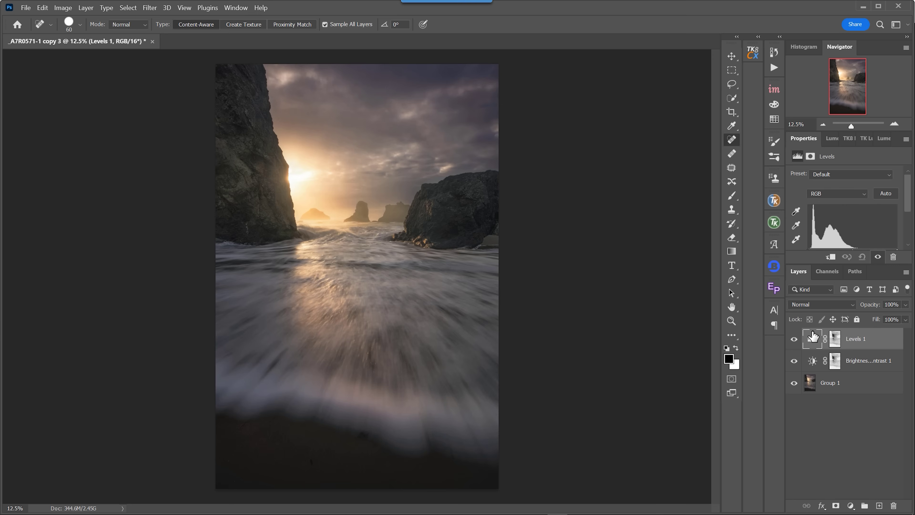
alt+click(838, 340)
click(818, 338)
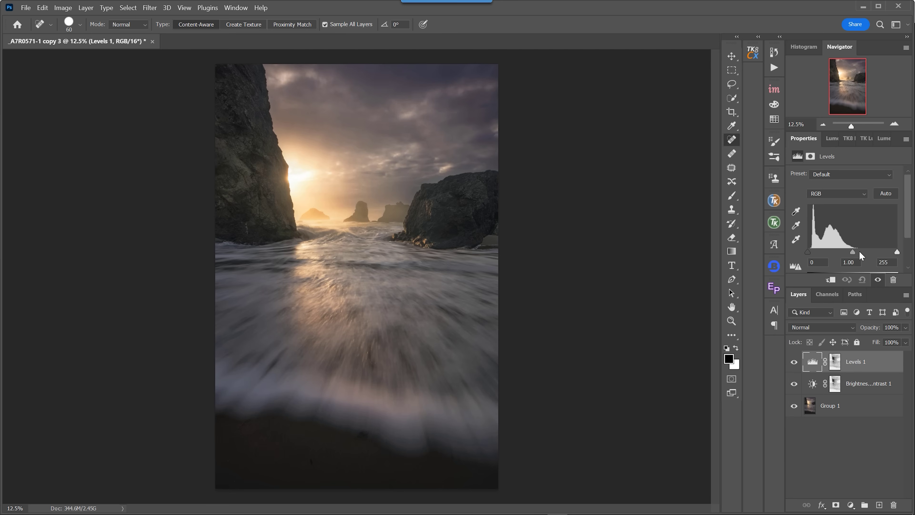
drag(852, 252, 880, 251)
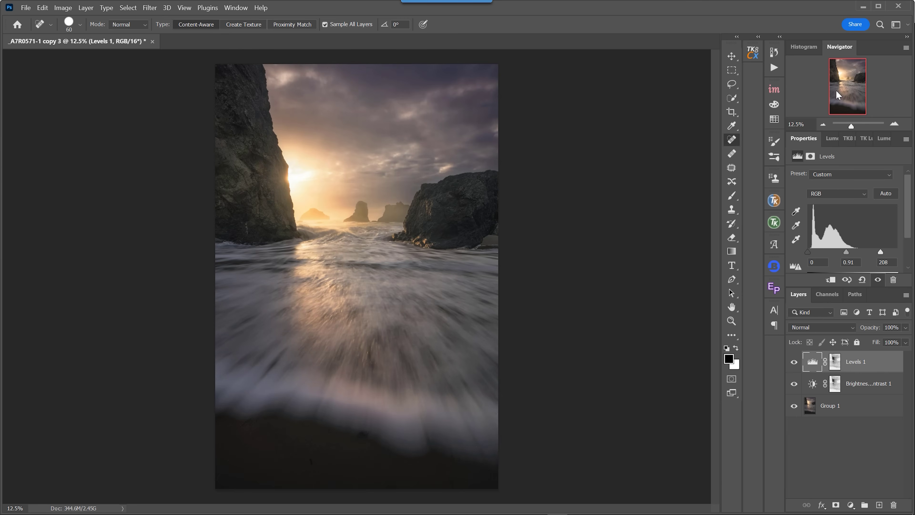
Preview the L, D and D2 luminosity masks in Lumenzia LITE.
click(865, 139)
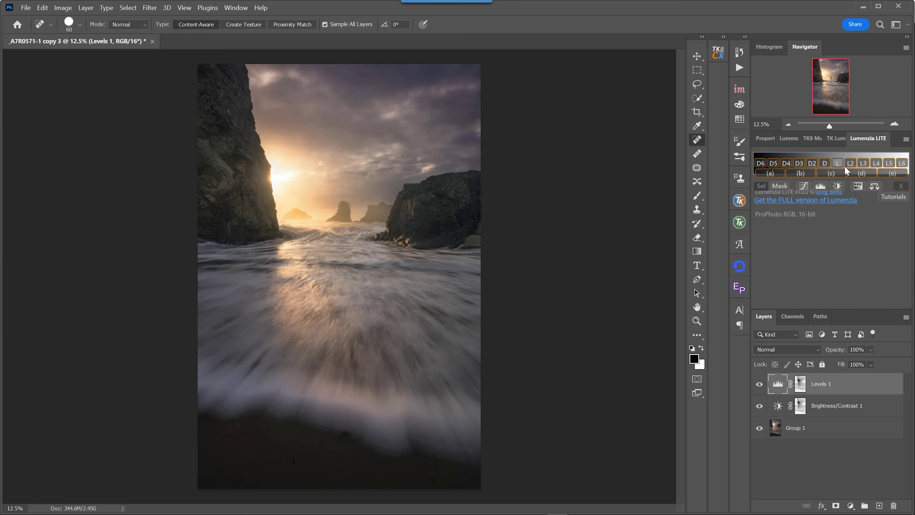
click(843, 165)
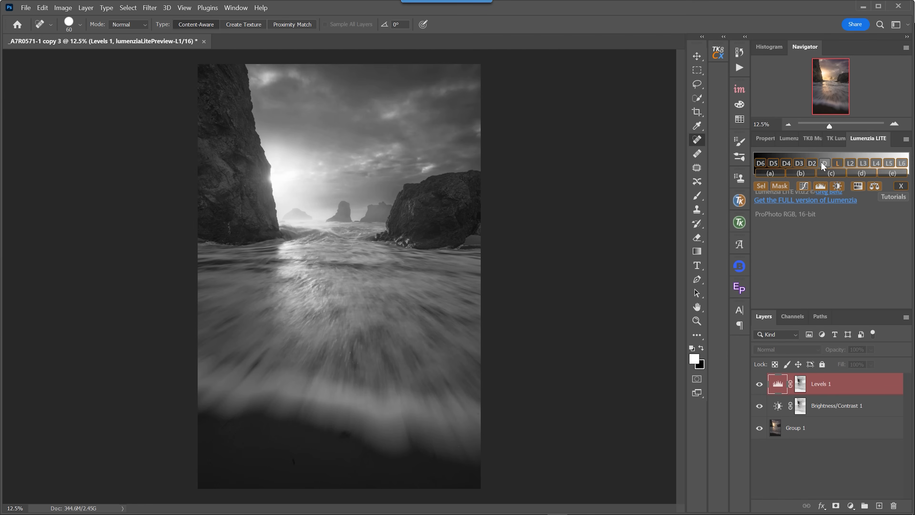
click(821, 163)
click(813, 163)
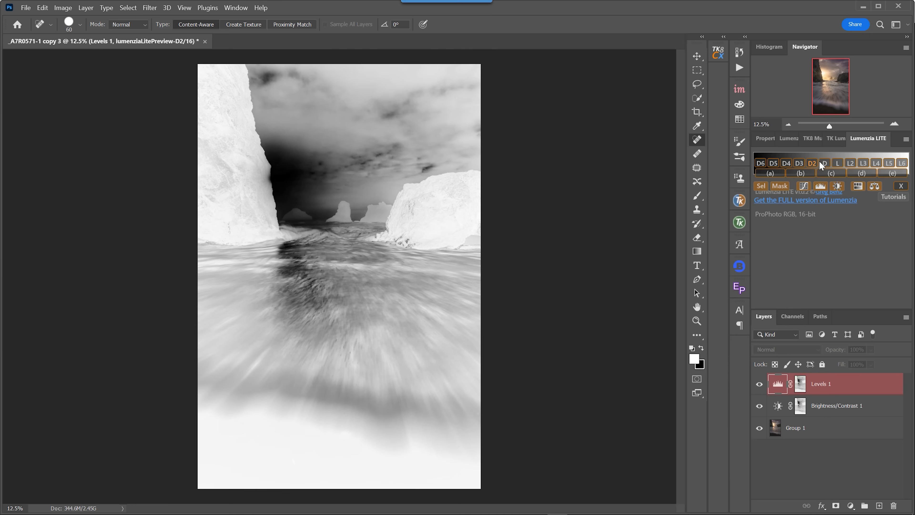
click(837, 162)
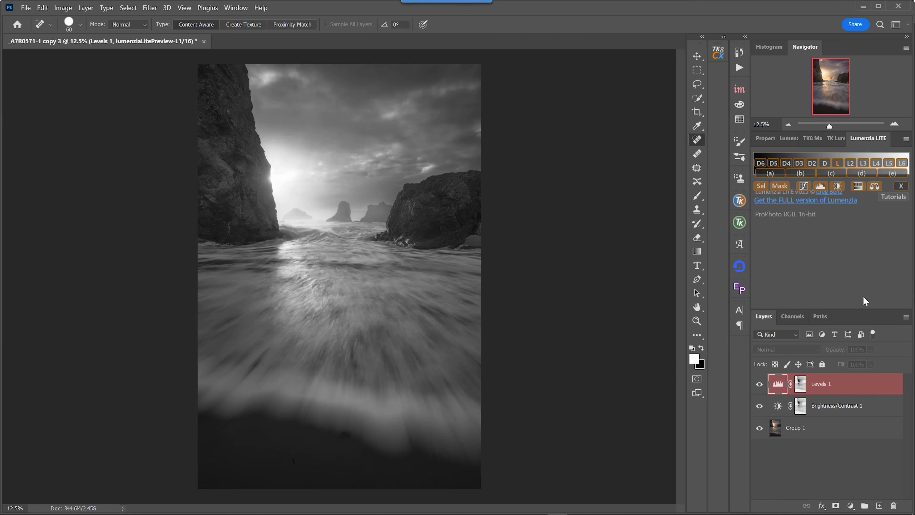
drag(868, 309, 874, 252)
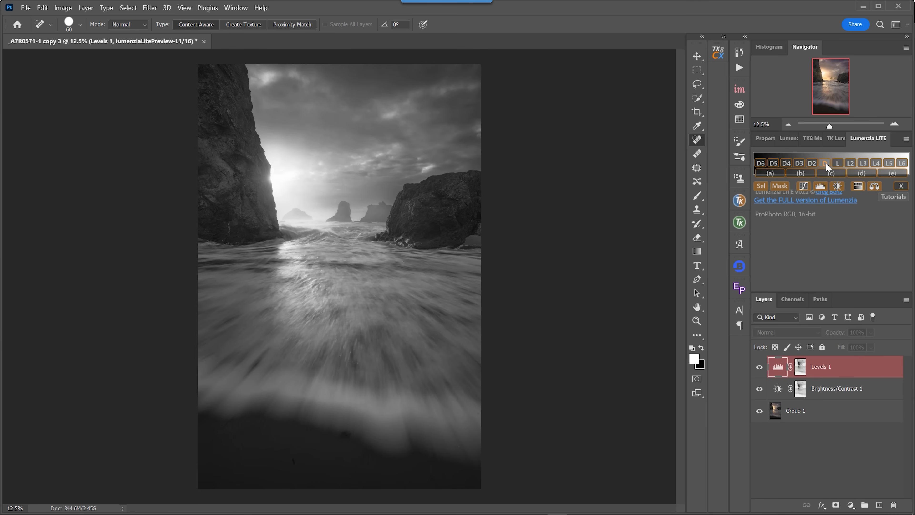
Add a Brightness/Contrast adjustment layer masked by Lumenzia's D mask and inspect its layer mask.
click(825, 163)
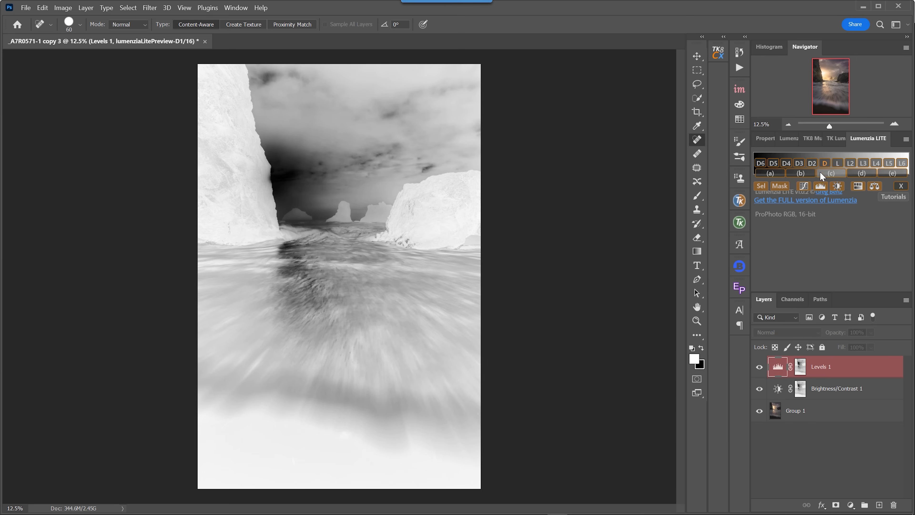
click(837, 187)
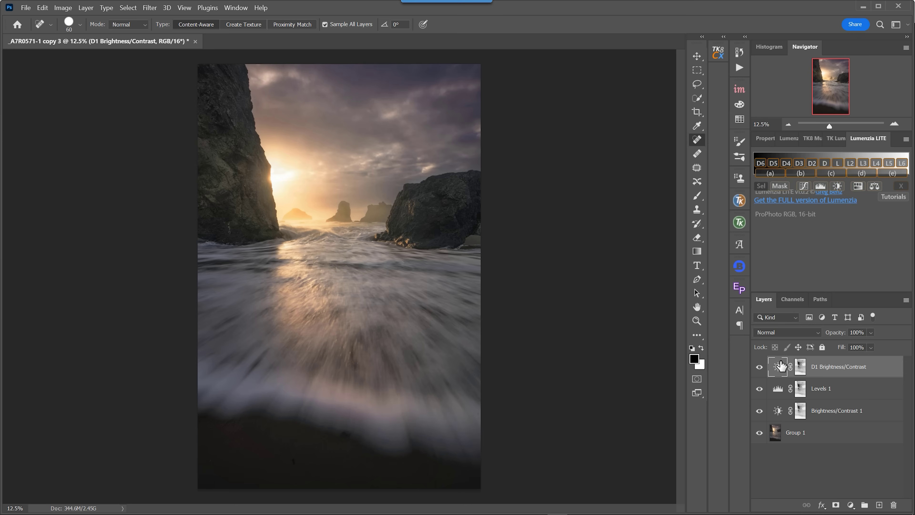
alt+click(802, 366)
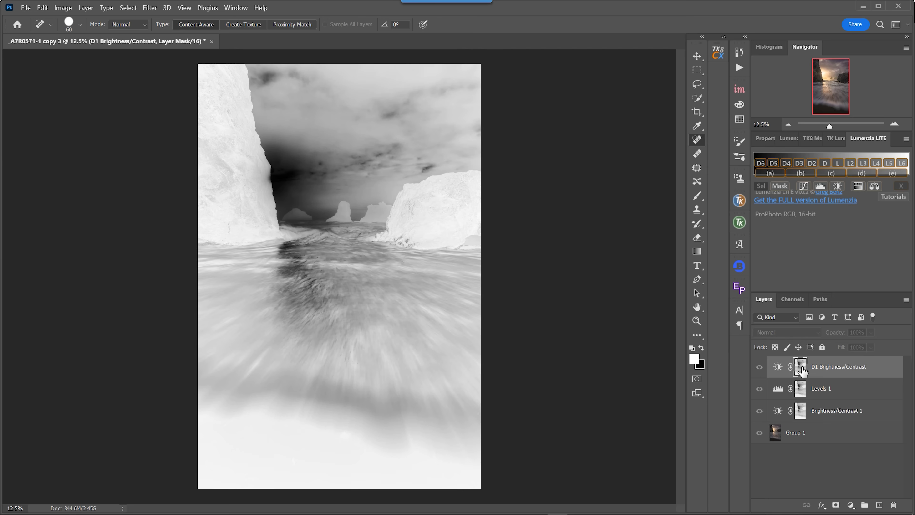
click(777, 366)
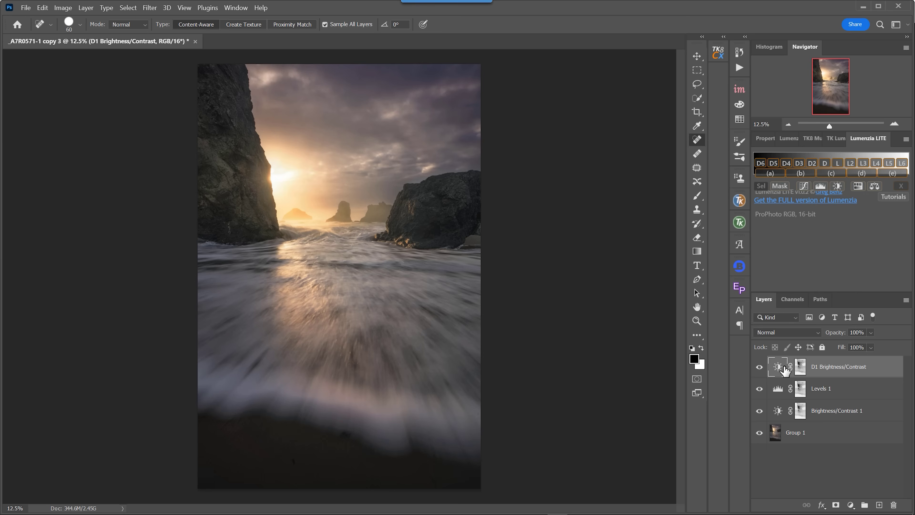
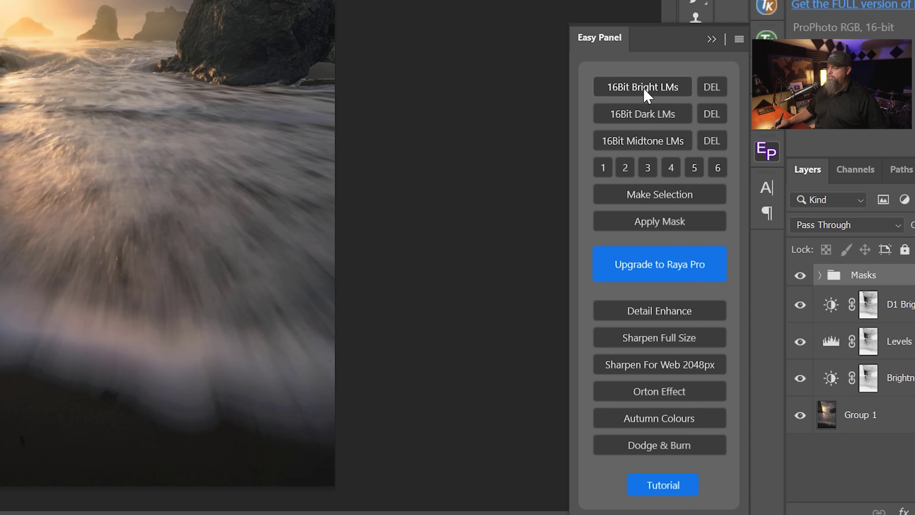
Preview the 16-bit bright luminosity masks 1 to 6 generated by Easy Panel, ending on mask 1.
click(602, 168)
click(633, 173)
click(649, 168)
click(672, 168)
click(693, 170)
click(717, 169)
click(691, 170)
click(648, 170)
click(626, 169)
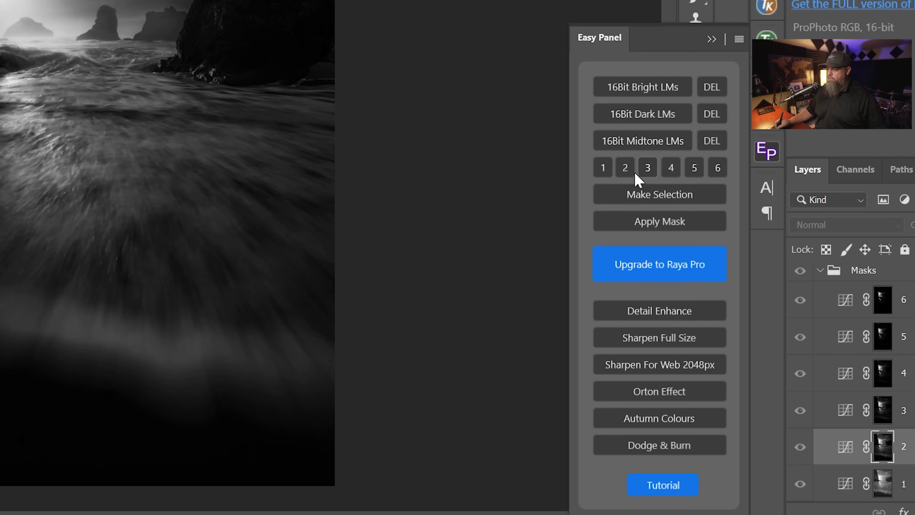
click(605, 169)
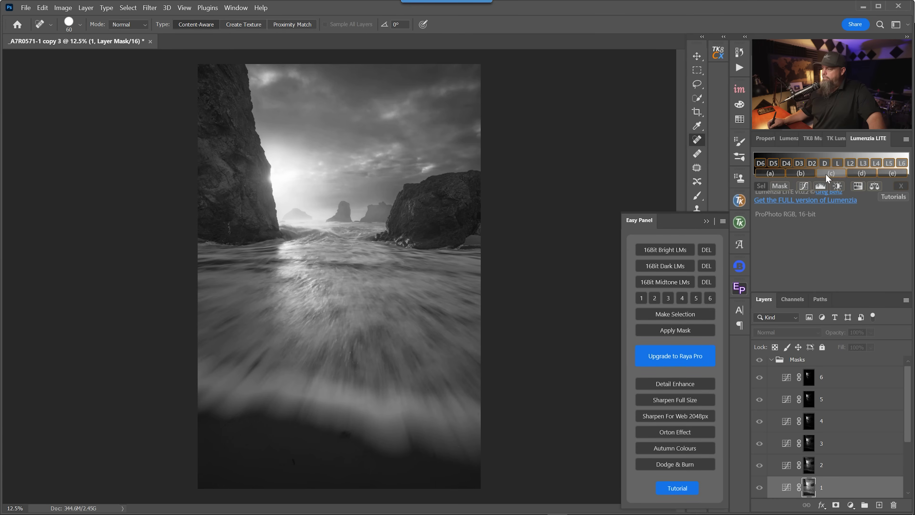
click(833, 144)
click(880, 141)
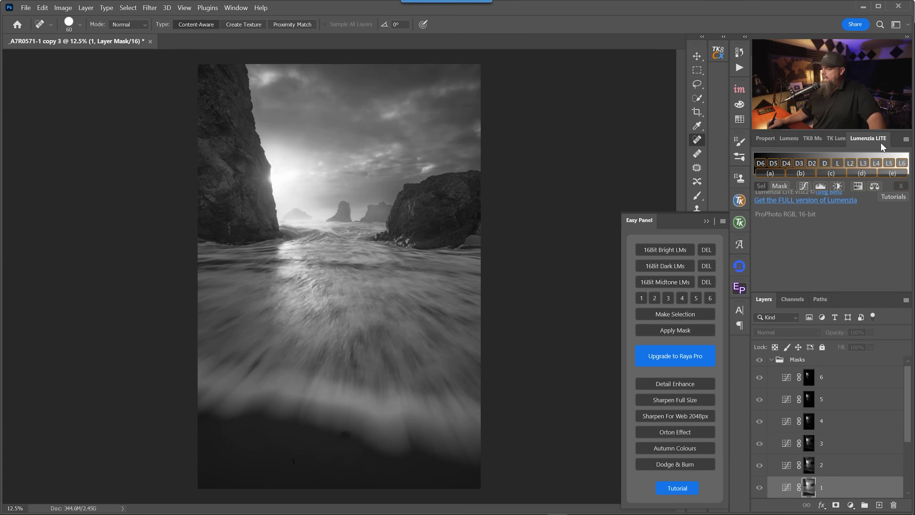
click(839, 139)
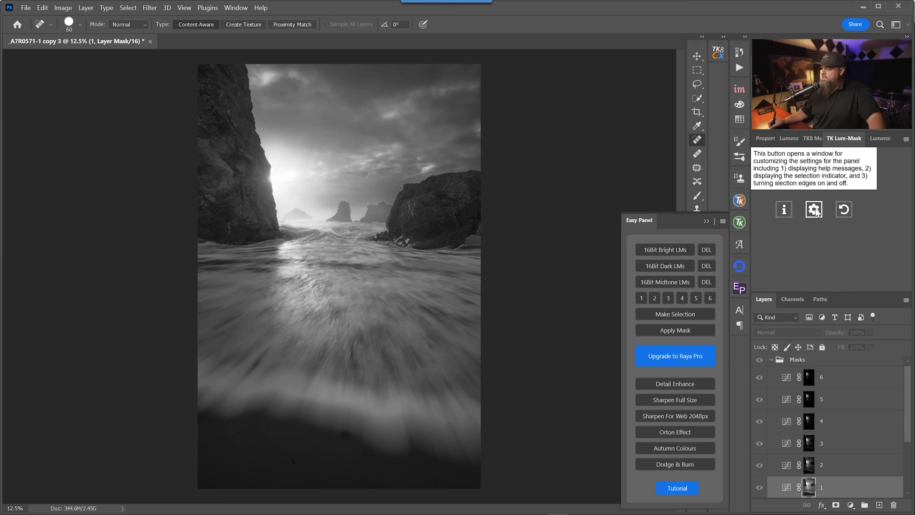
click(881, 141)
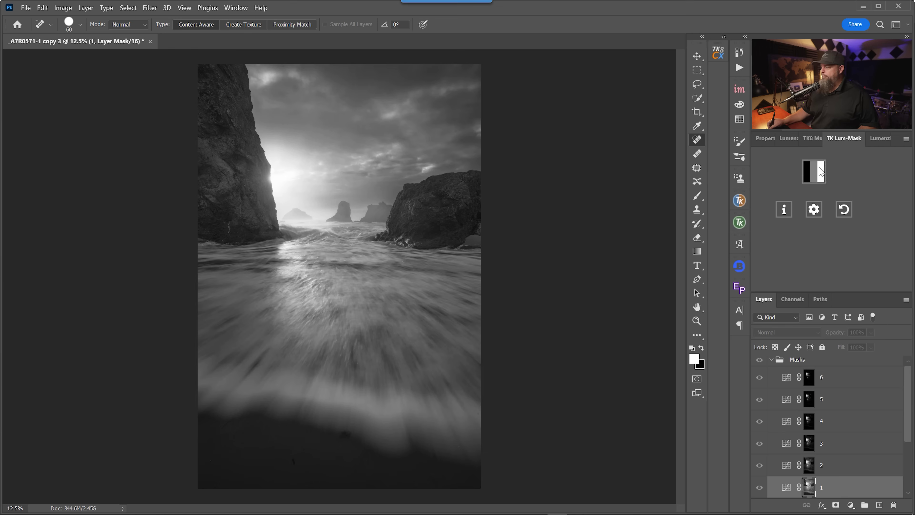
Preview the Lights-1 and Lights-4 luminosity masks in TK Lum-Mask and exit the mask preview.
click(814, 177)
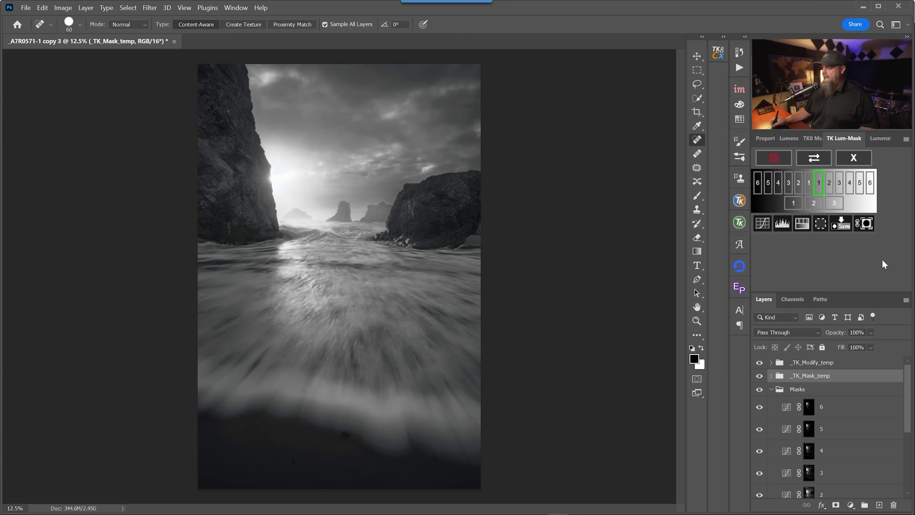
click(849, 183)
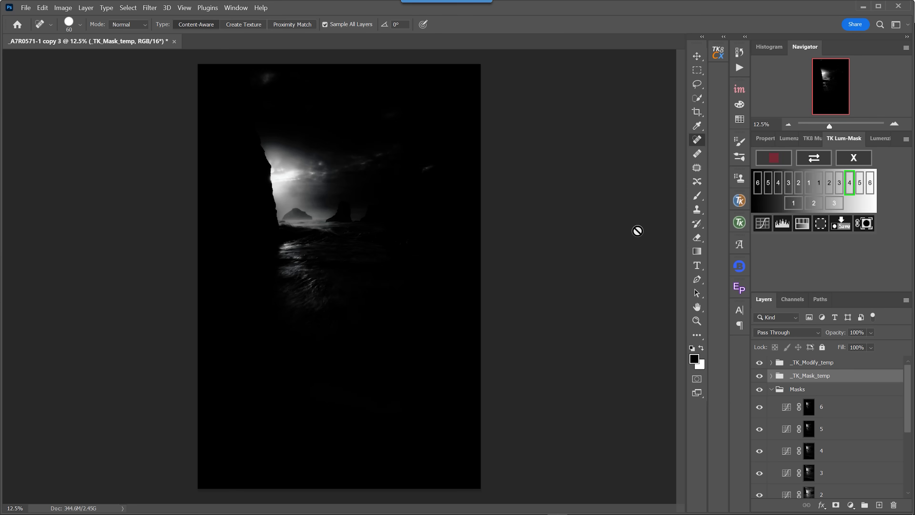
click(821, 365)
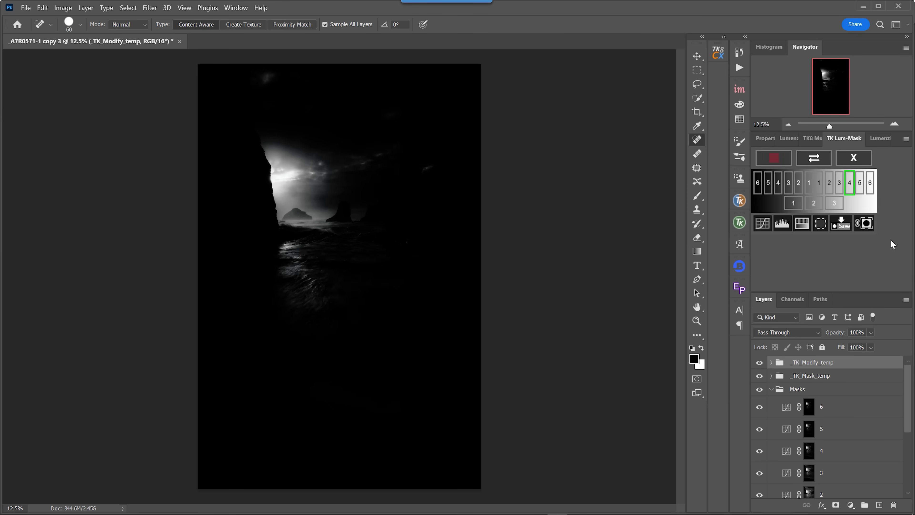
click(870, 158)
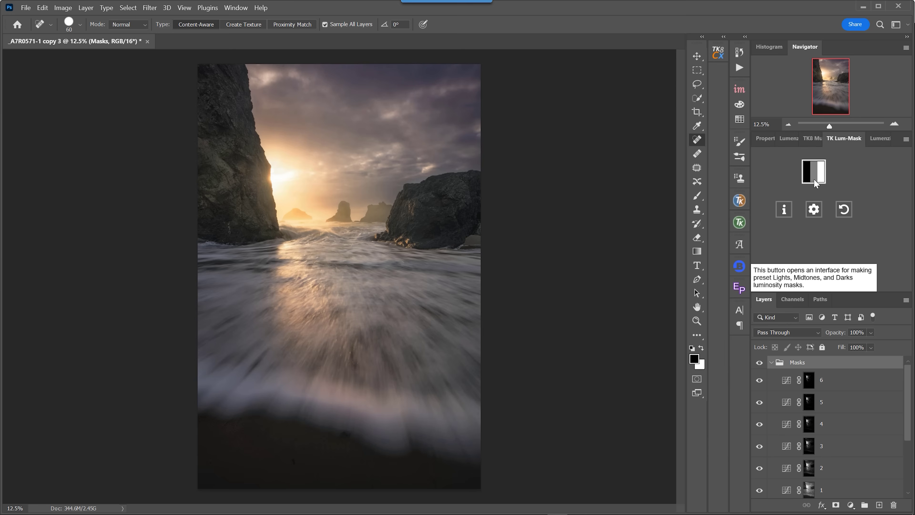
Generate the Midtones-2 luminosity mask in TK Lum-Mask and apply it to a new Curves adjustment layer.
click(823, 179)
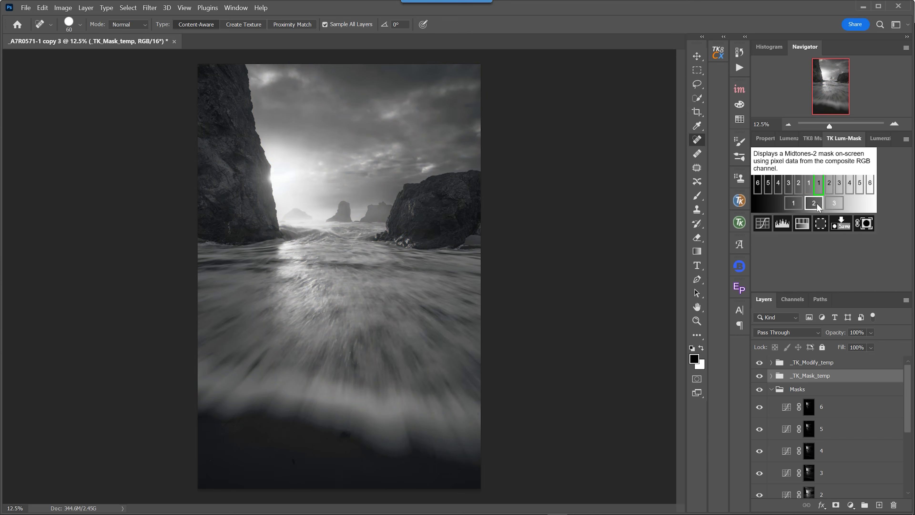
click(816, 204)
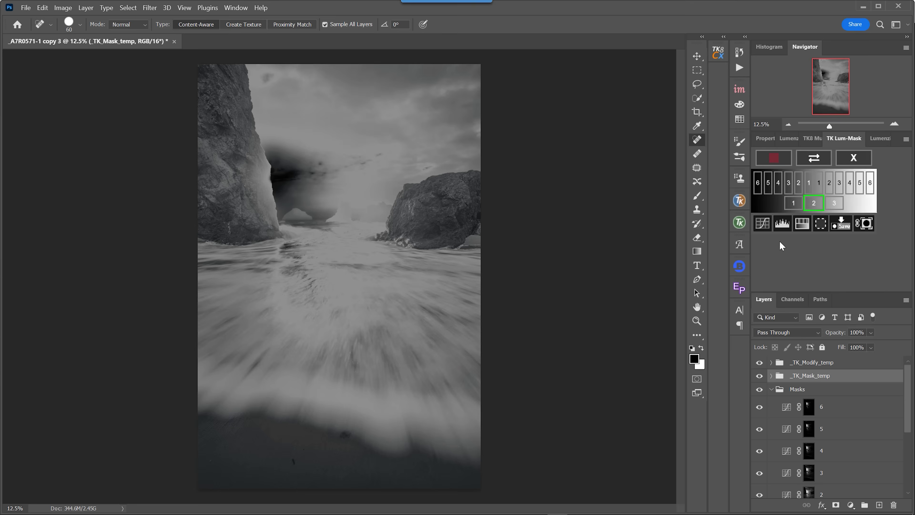
click(760, 224)
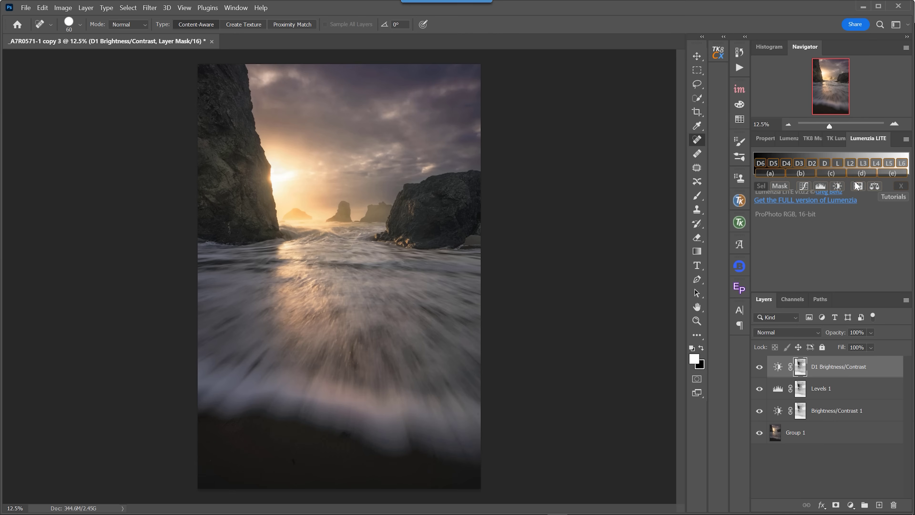
Add a Curves adjustment layer masked by Lumenzia LITE's L3 luminosity mask.
click(862, 164)
click(800, 186)
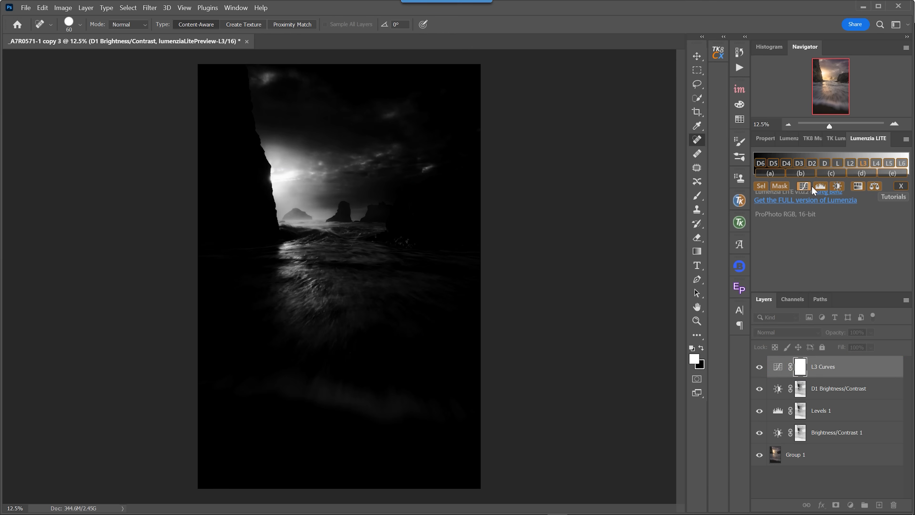